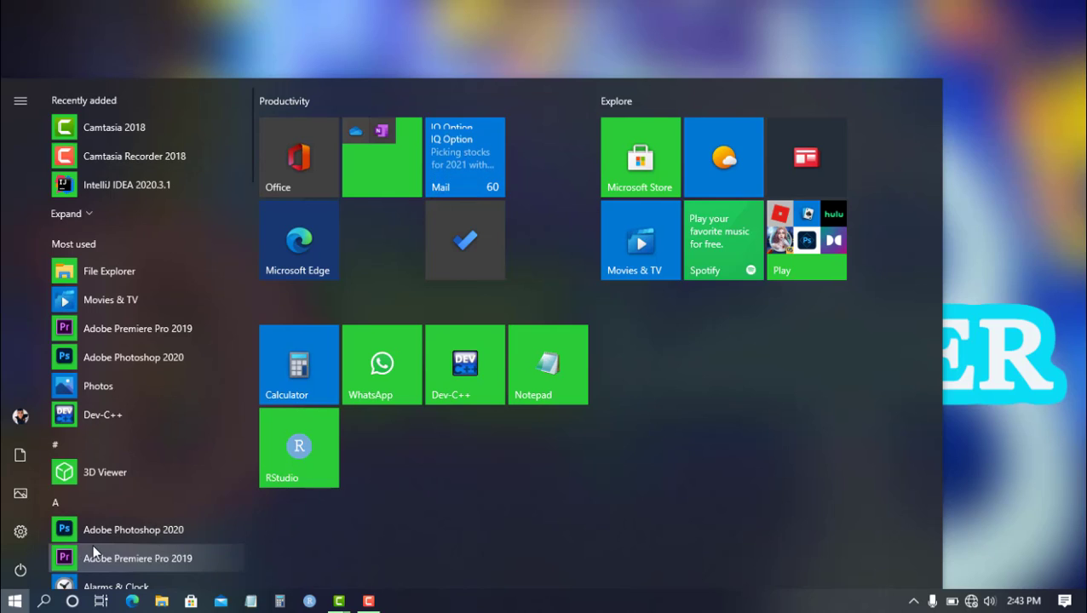
Launch Adobe Premiere Pro 2019 and create a new project named "second".
click(94, 554)
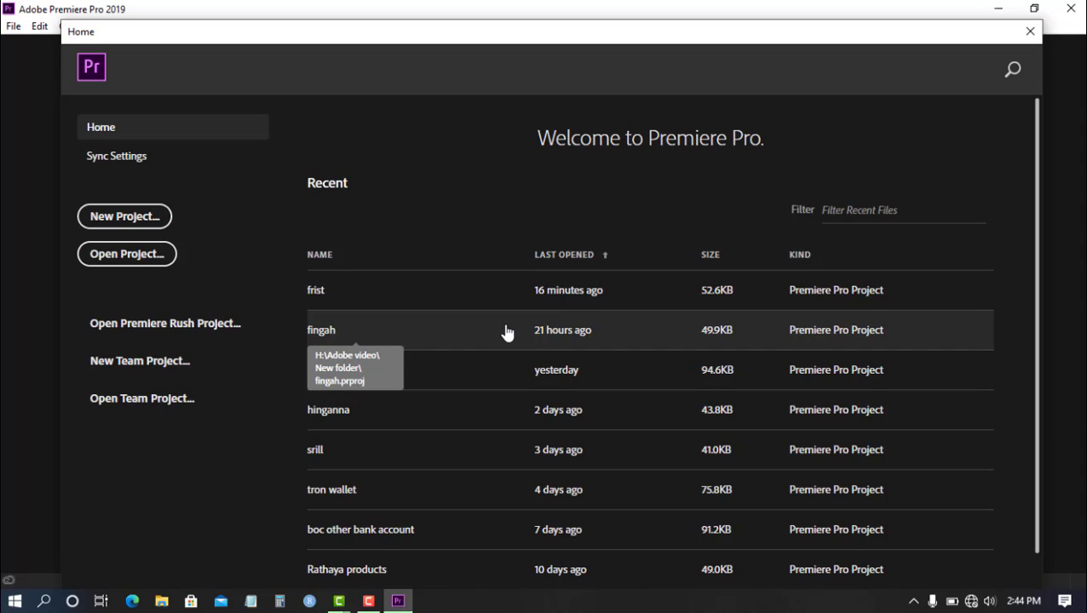
click(120, 215)
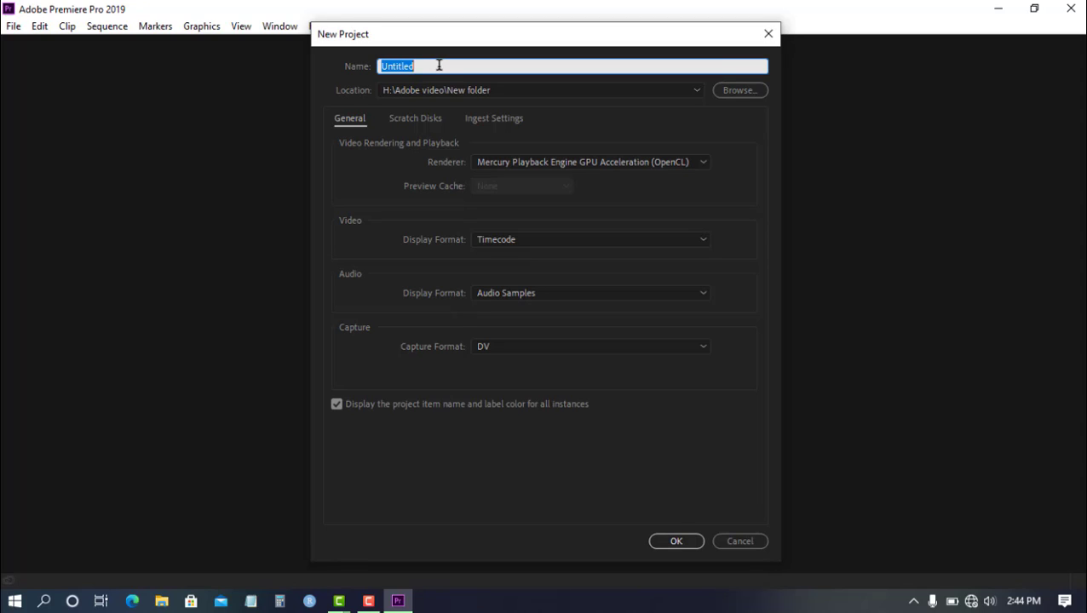
text(second)
click(673, 543)
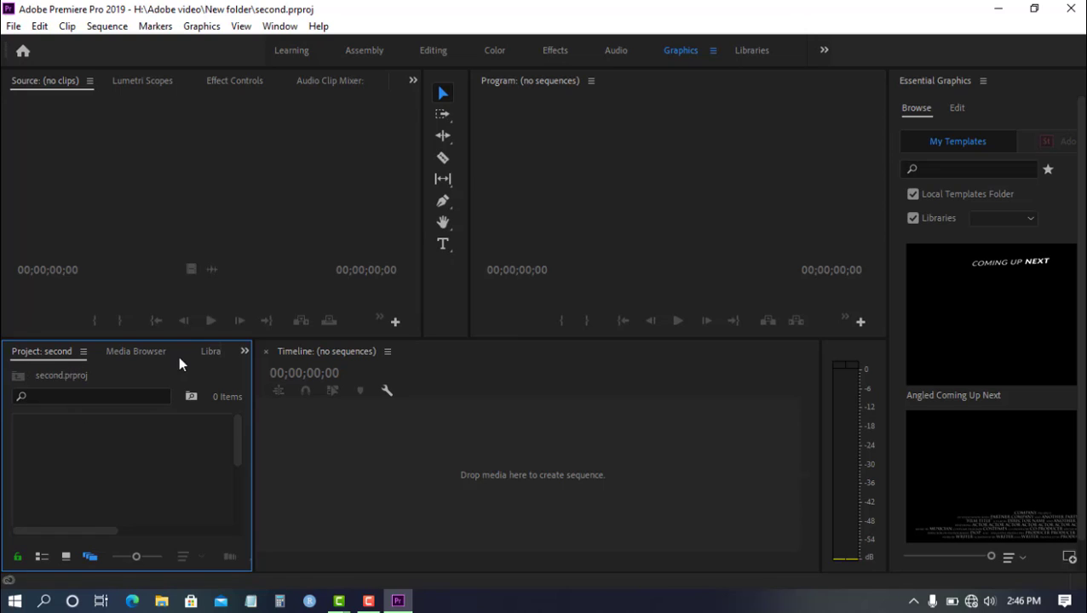
Import the audio file "Alan Walker - Fade [NCS Release].m4a" from the "you" folder into the project.
click(243, 351)
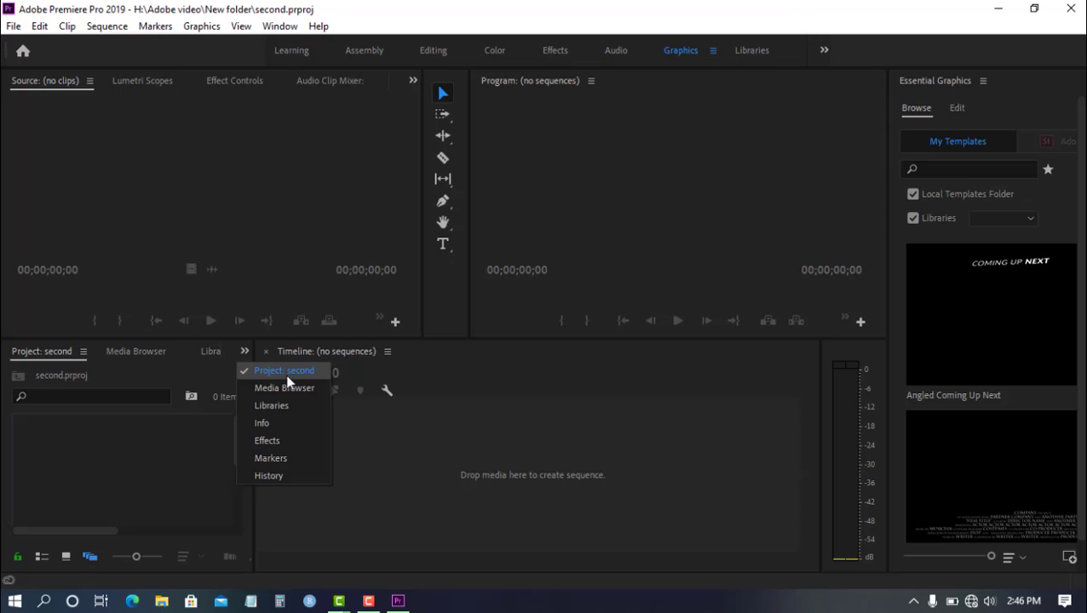
click(263, 377)
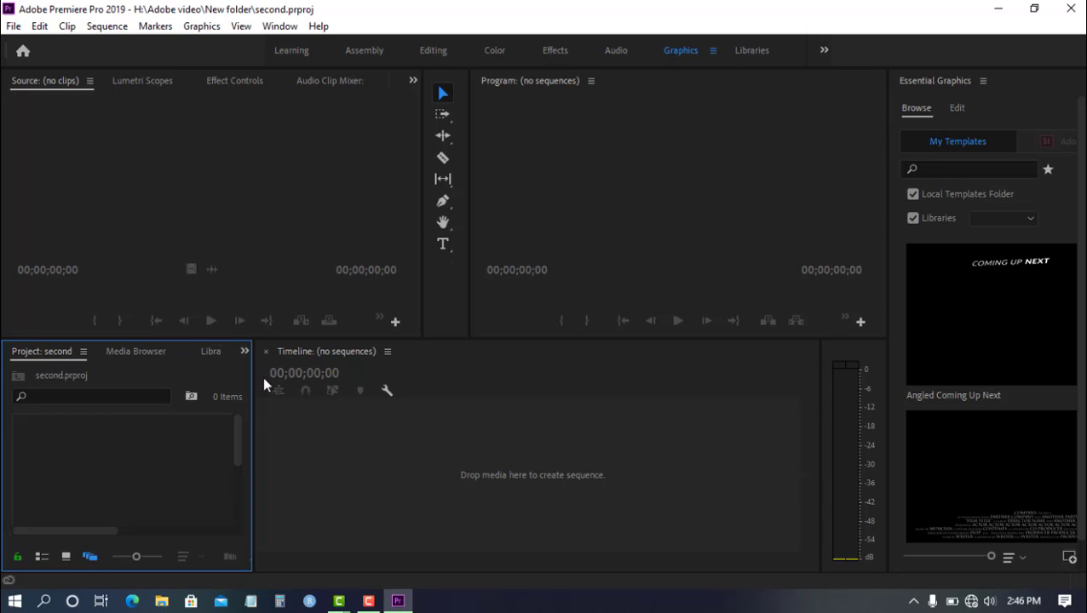
right_click(117, 452)
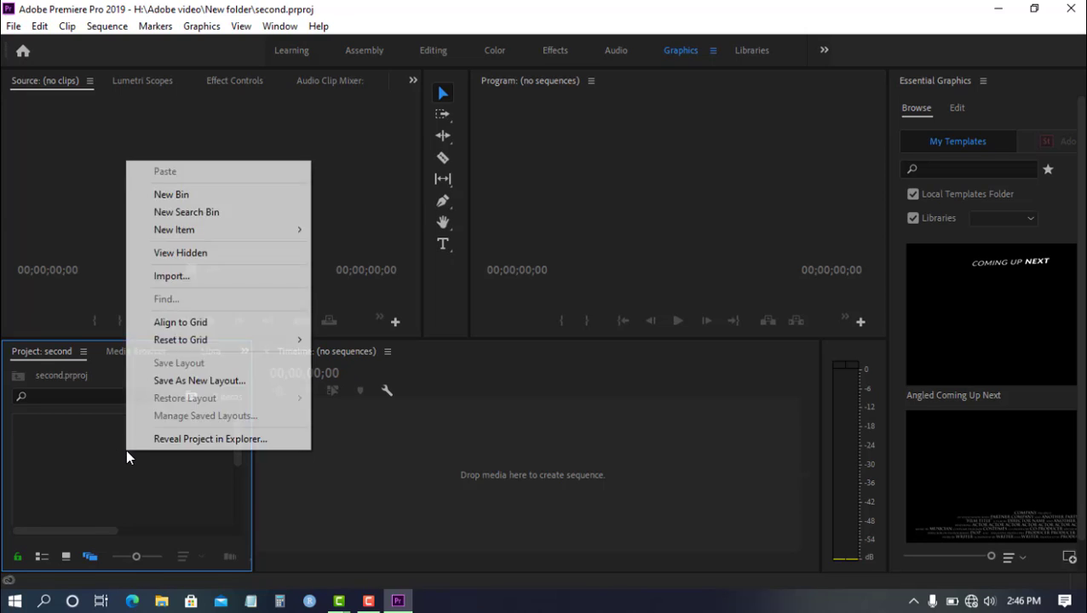
click(174, 277)
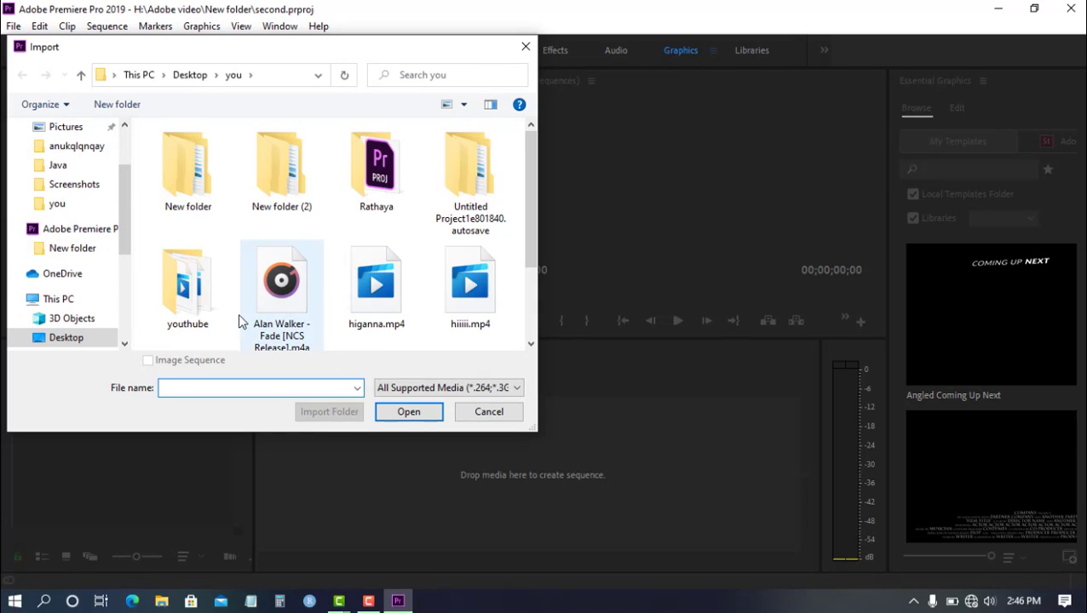
click(284, 318)
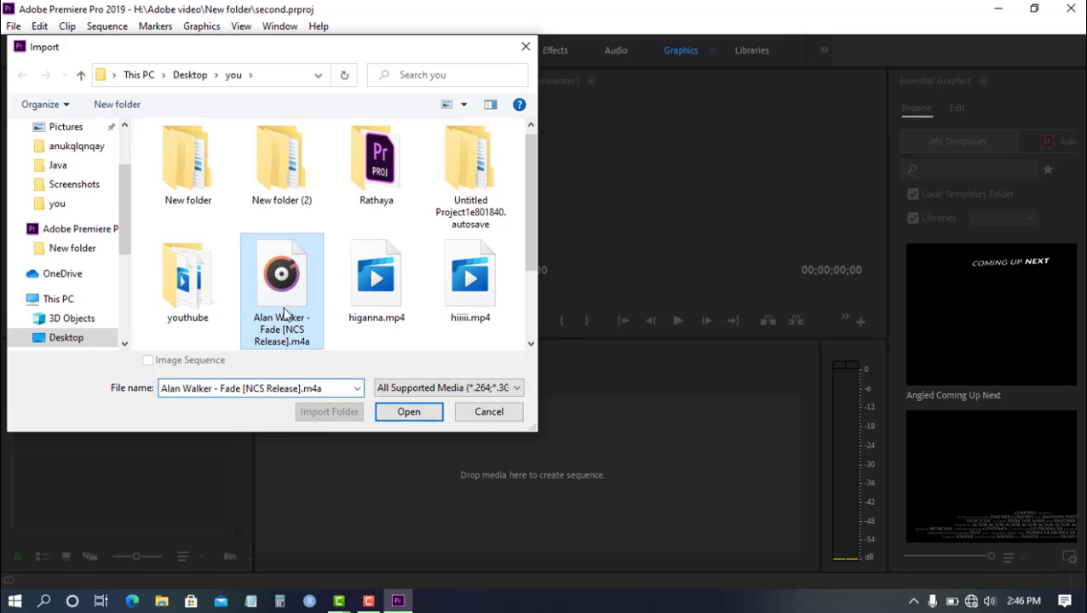
click(407, 413)
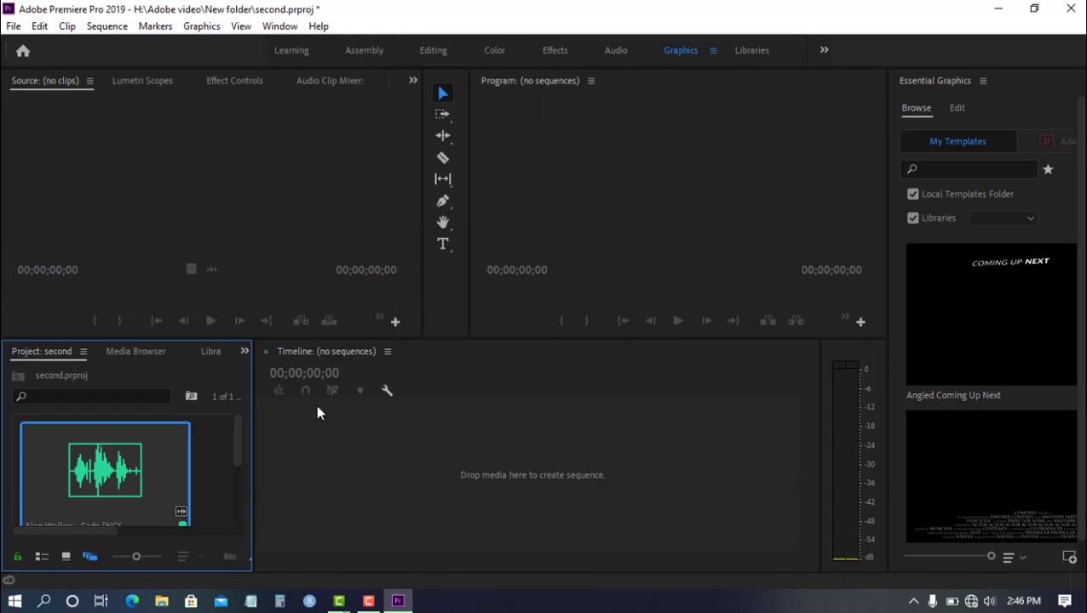
Import the video "omi 604.mp4" from the "youthube" folder into the project.
right_click(204, 452)
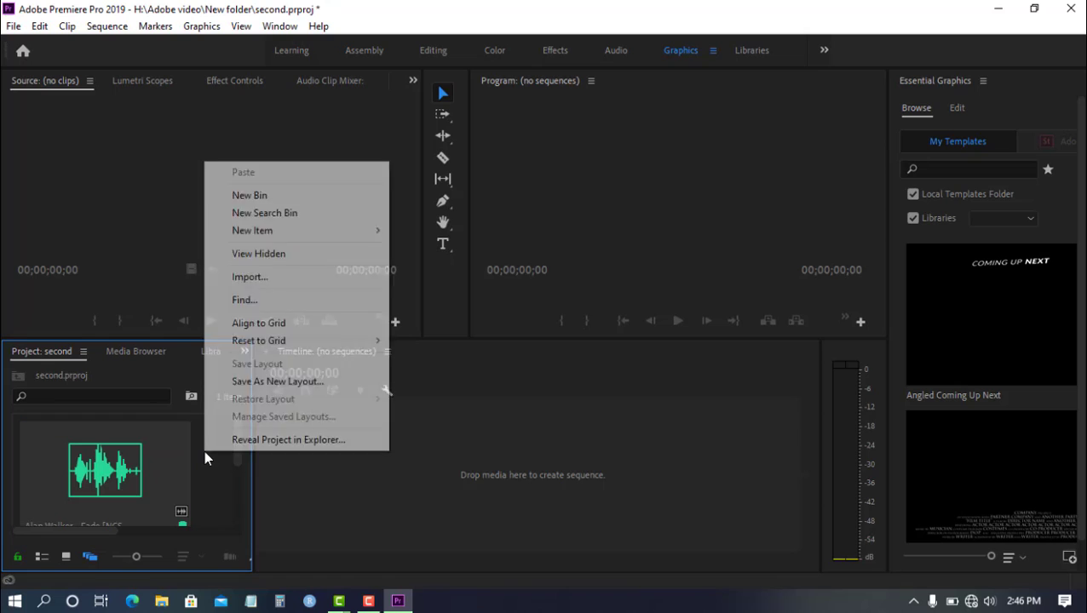
click(282, 287)
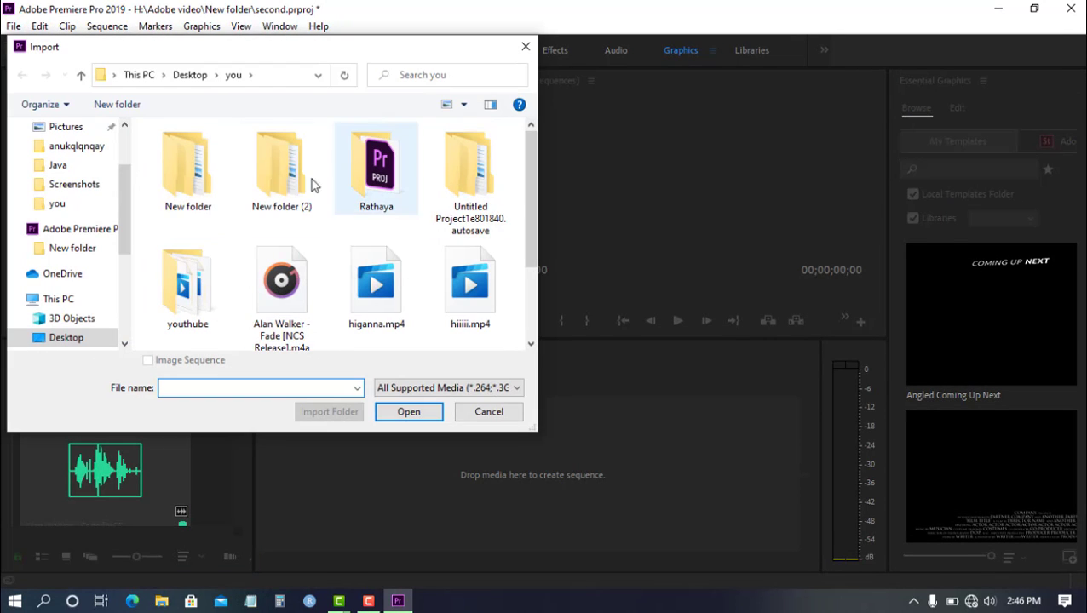
click(205, 284)
double_click(204, 285)
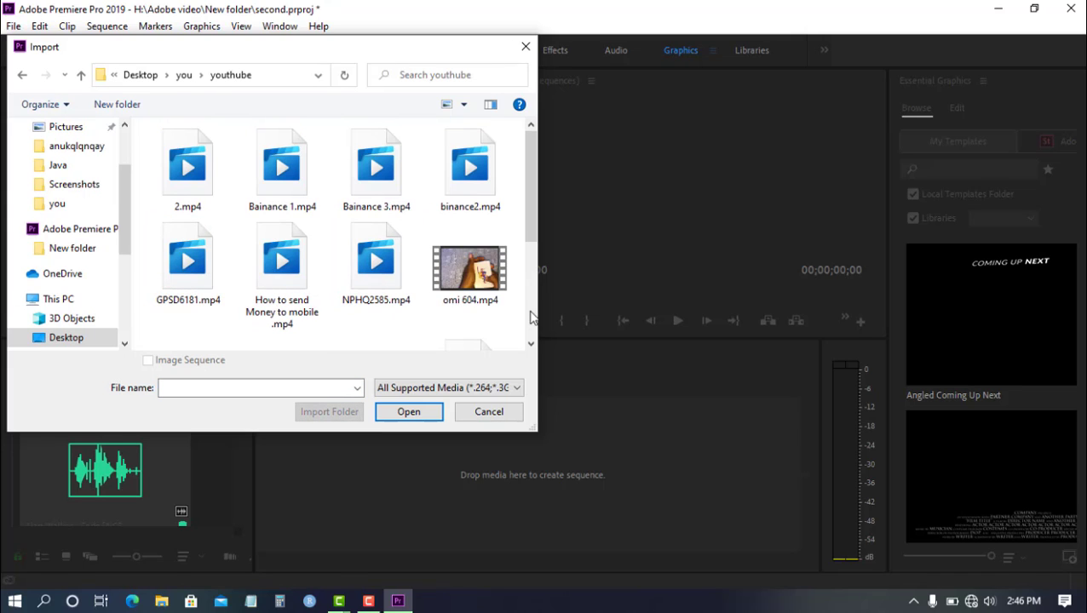
double_click(470, 271)
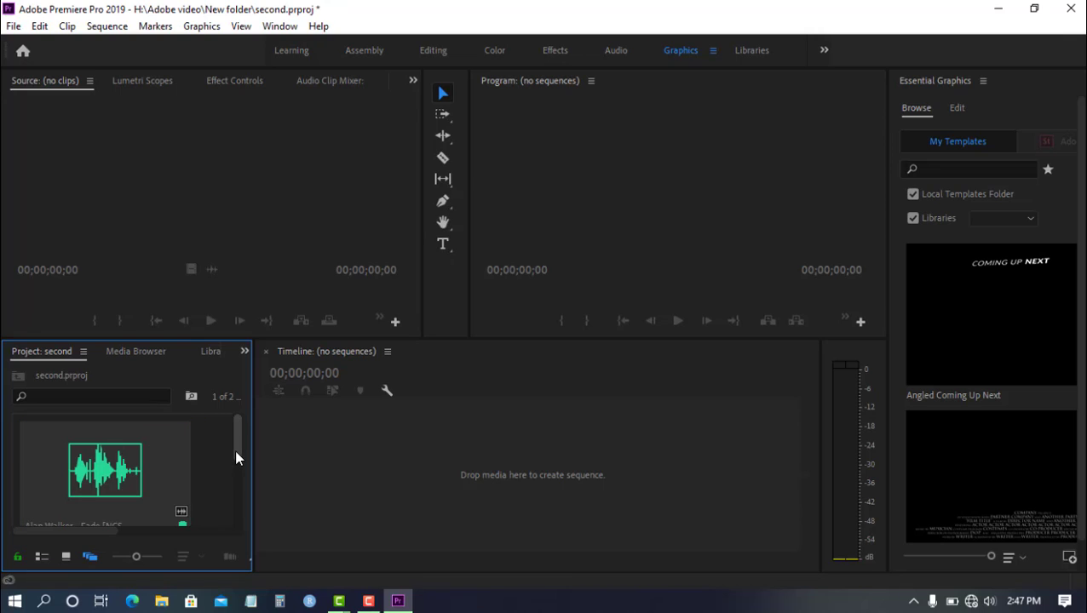
Load the omi 604.mp4 clip into the Source monitor and play its first few seconds.
drag(234, 446, 235, 497)
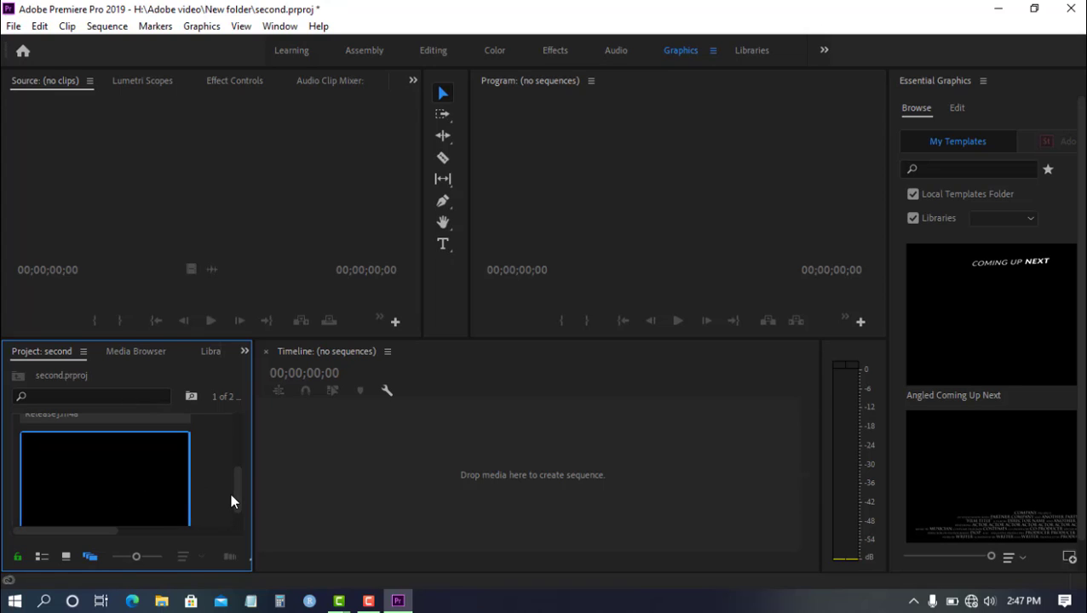
drag(234, 494, 228, 515)
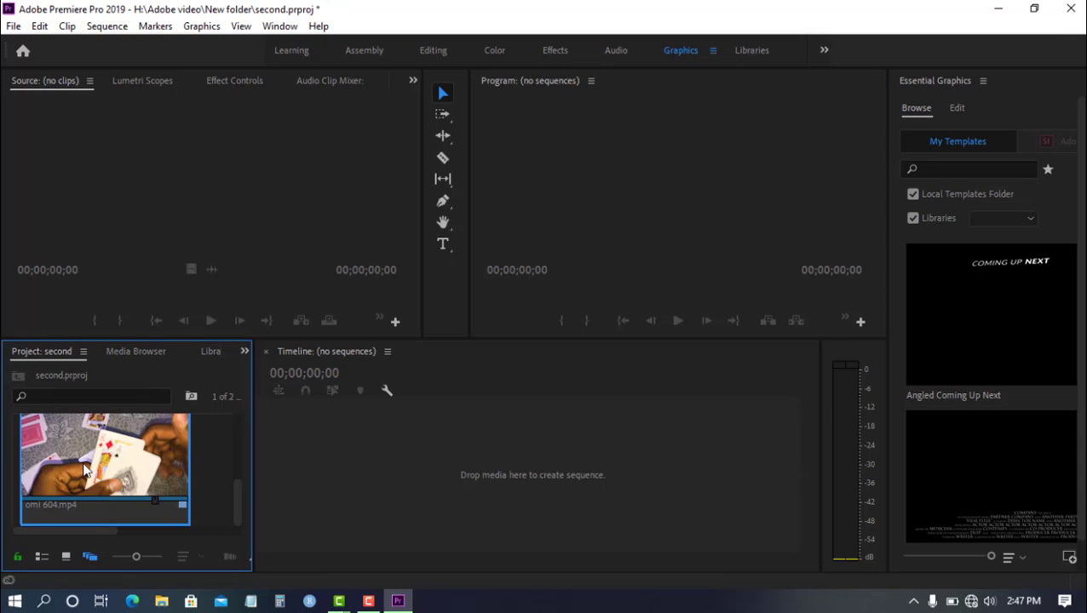
drag(83, 468, 168, 197)
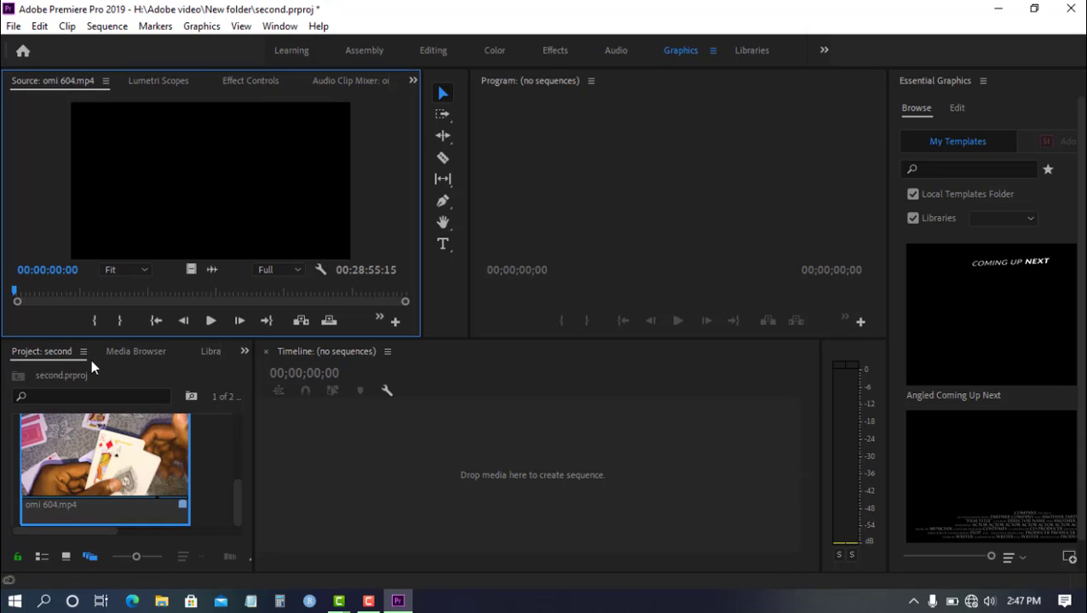
click(211, 321)
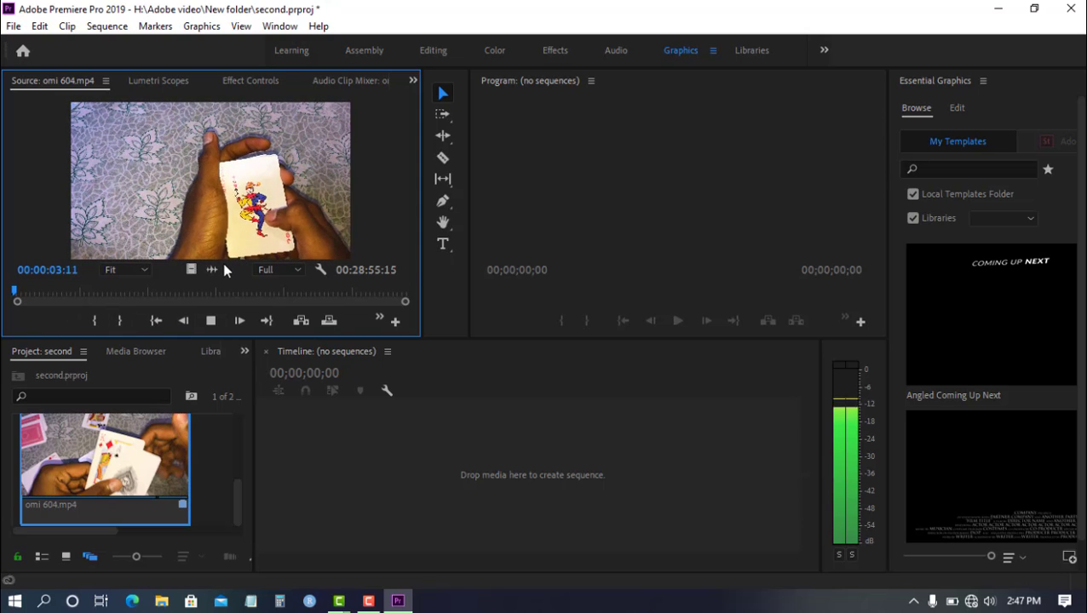
click(212, 320)
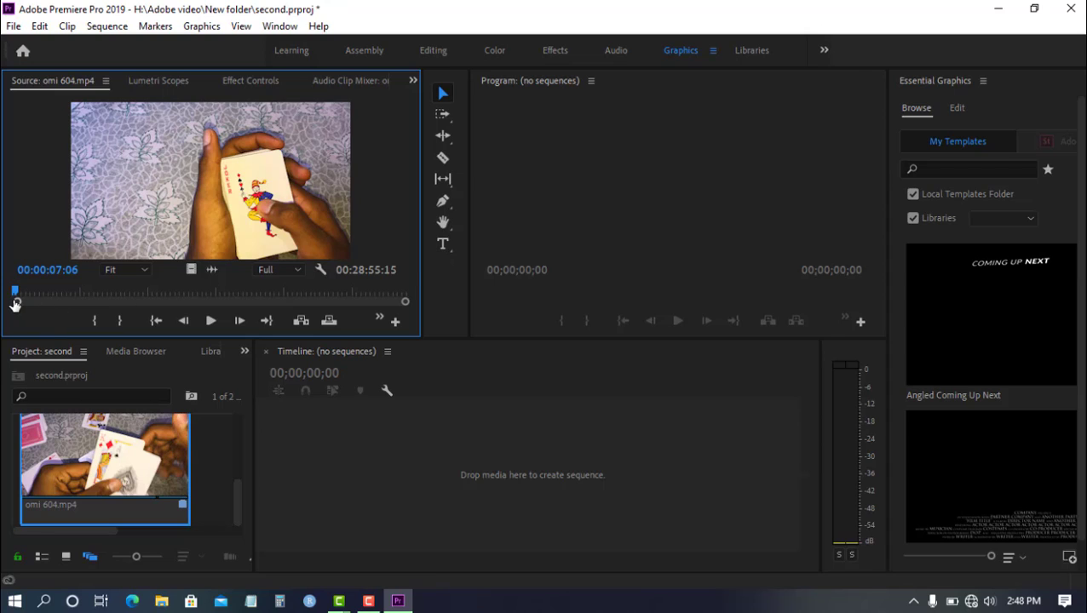
Mark the source clip from 00:02:50:11 to 00:05:36:18 and place its video and audio at the start of a new sequence.
drag(14, 305, 77, 294)
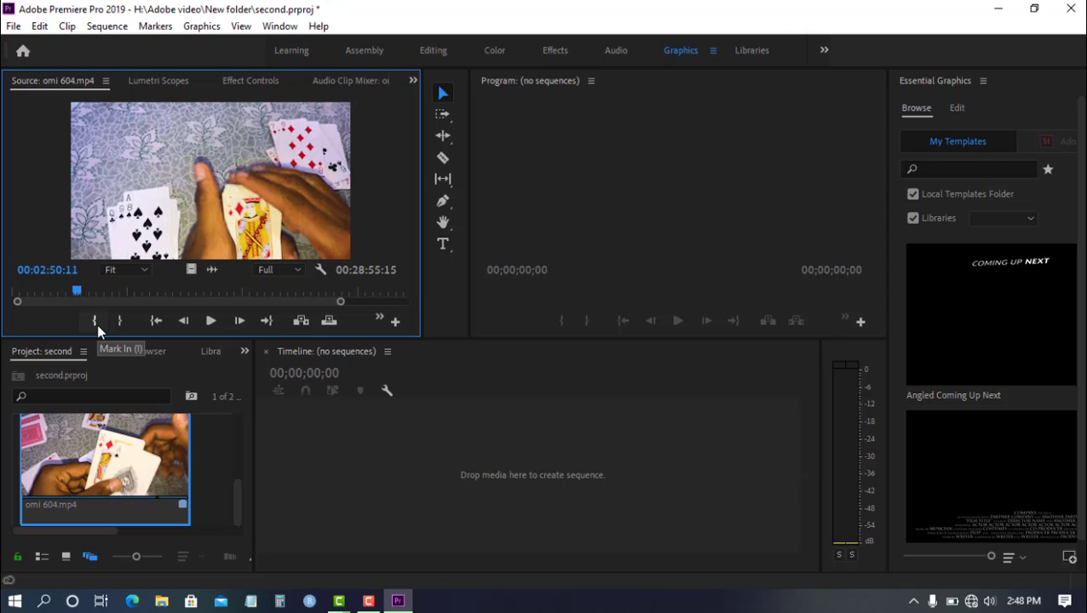
click(96, 322)
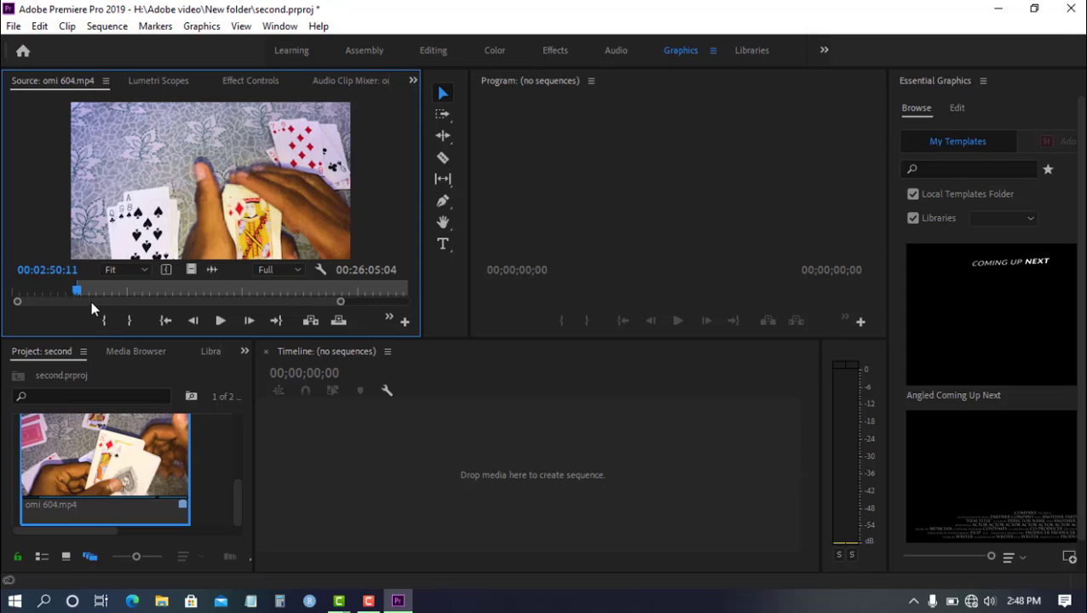
drag(77, 292, 141, 294)
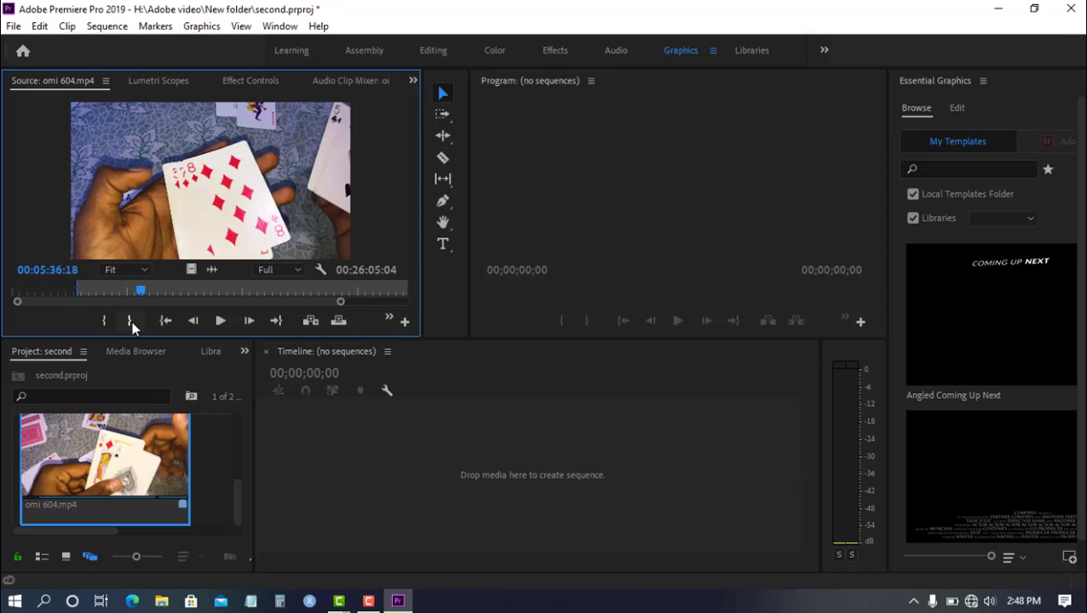
click(130, 321)
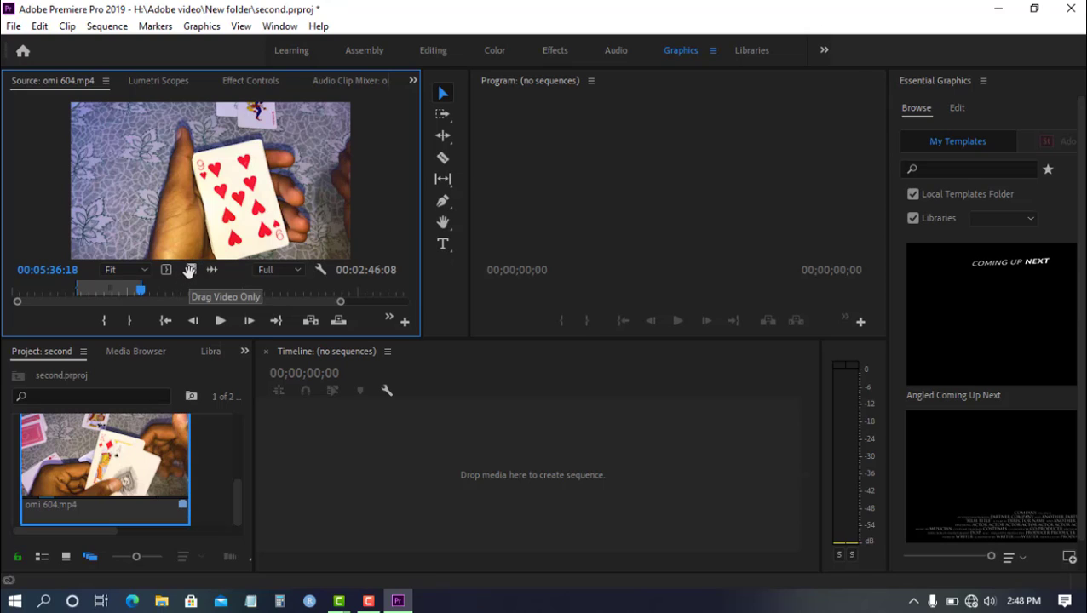
drag(190, 270, 334, 449)
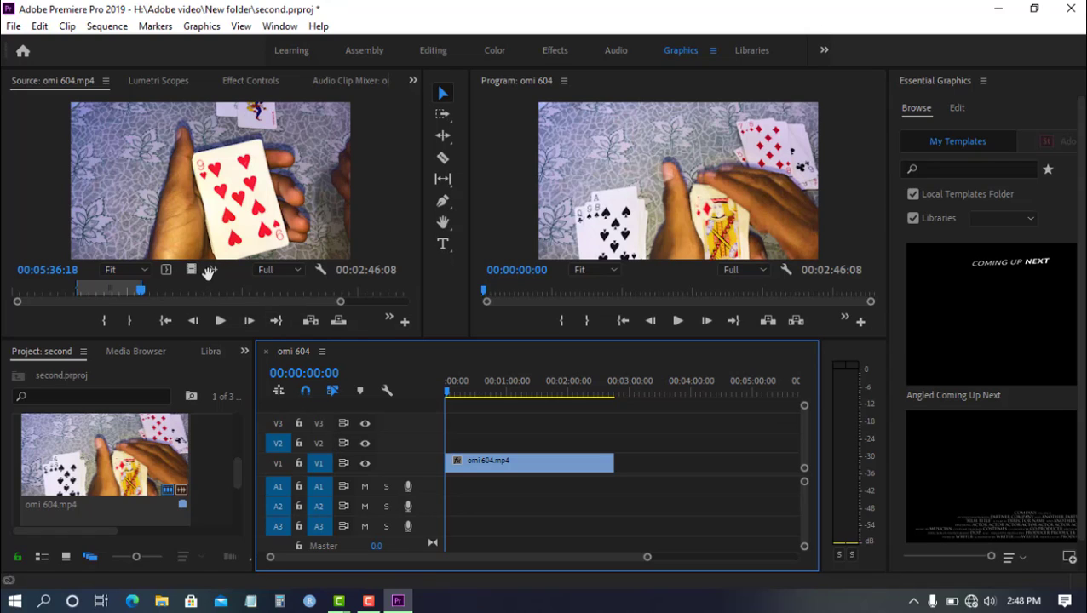
drag(208, 270, 445, 477)
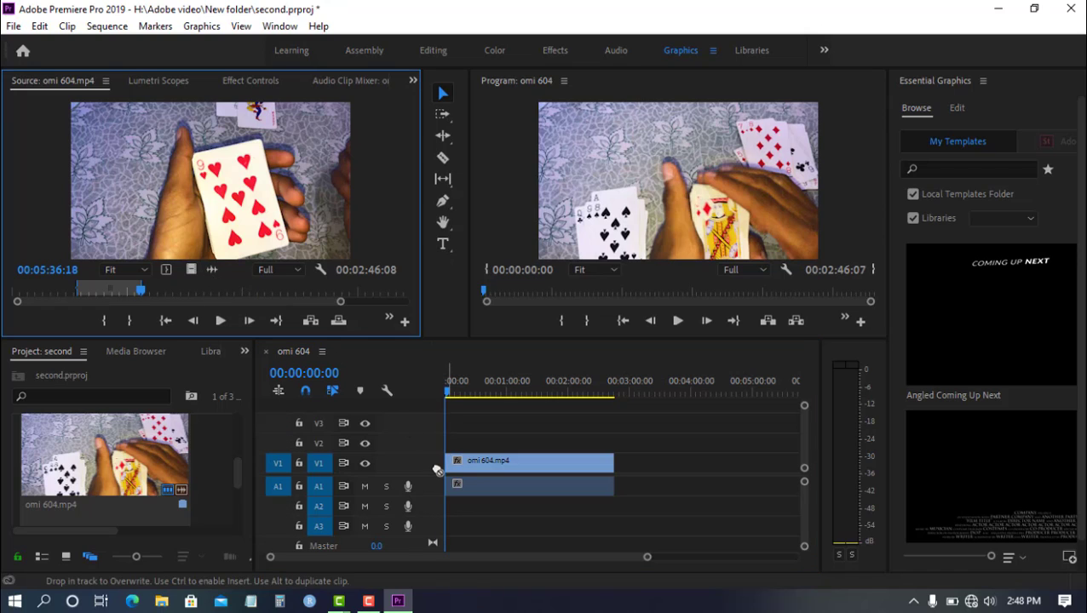
Place the Alan Walker music on track A2 at the sequence start and trim its end to the video clip's end.
drag(241, 477, 231, 434)
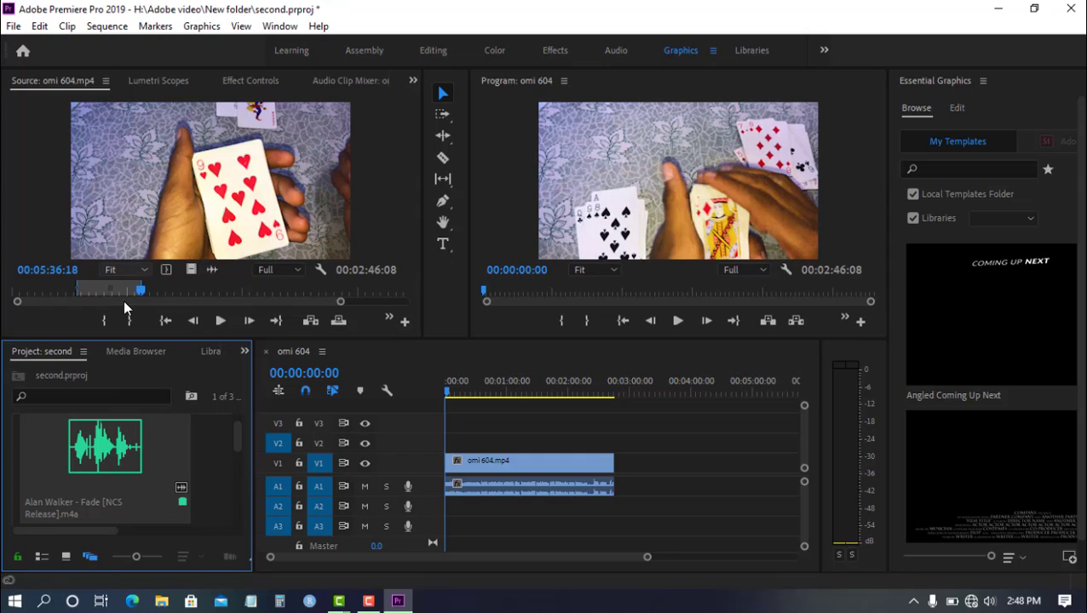
drag(114, 451, 475, 494)
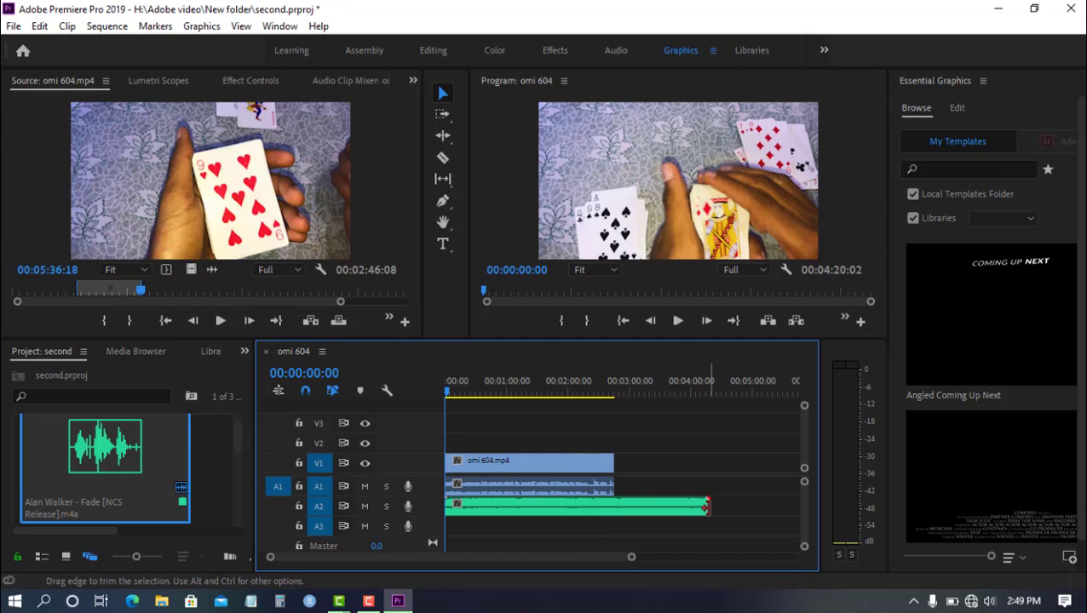
drag(706, 507, 664, 509)
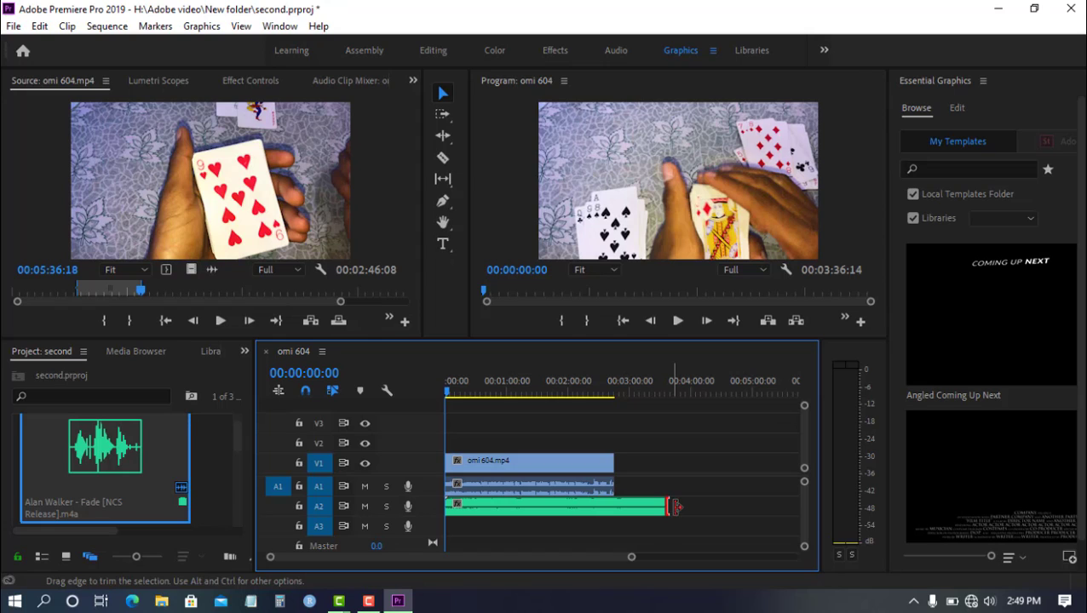
drag(674, 508, 614, 509)
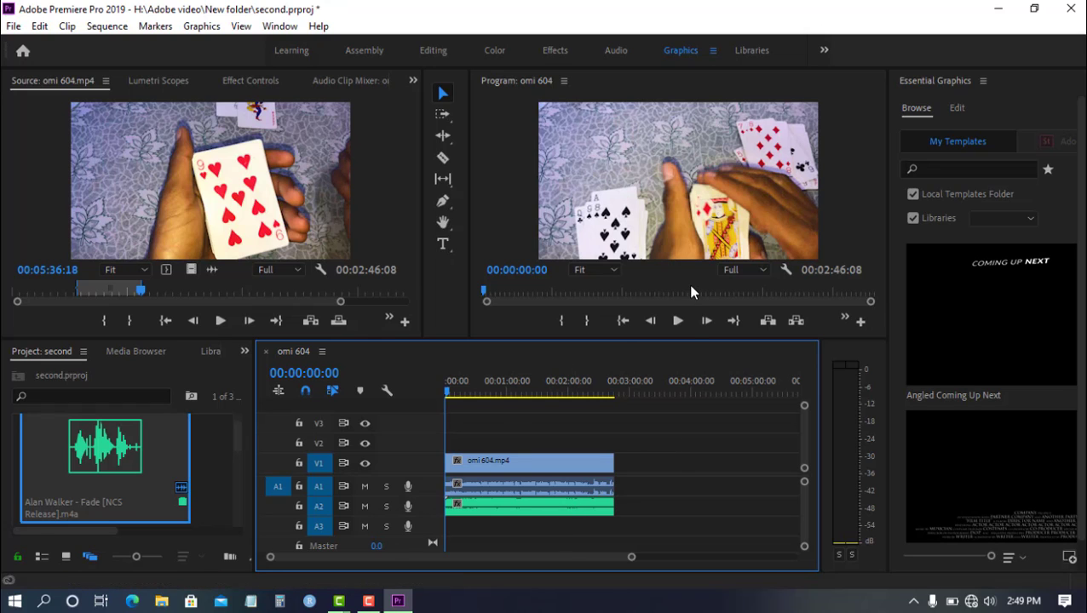
Play about the first ten seconds of the sequence to check the video with its music.
click(677, 323)
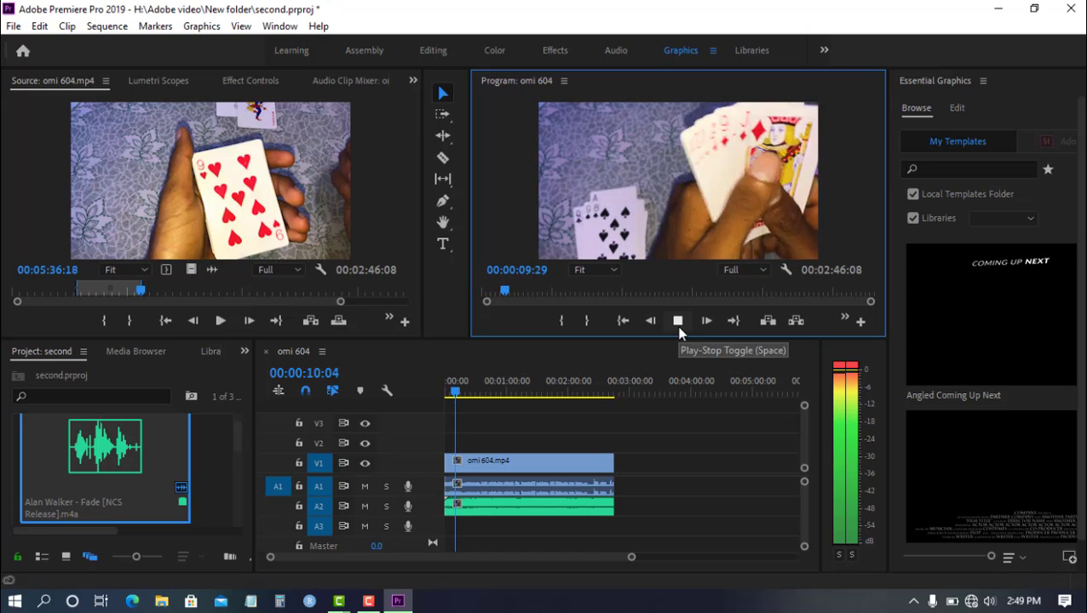
click(677, 328)
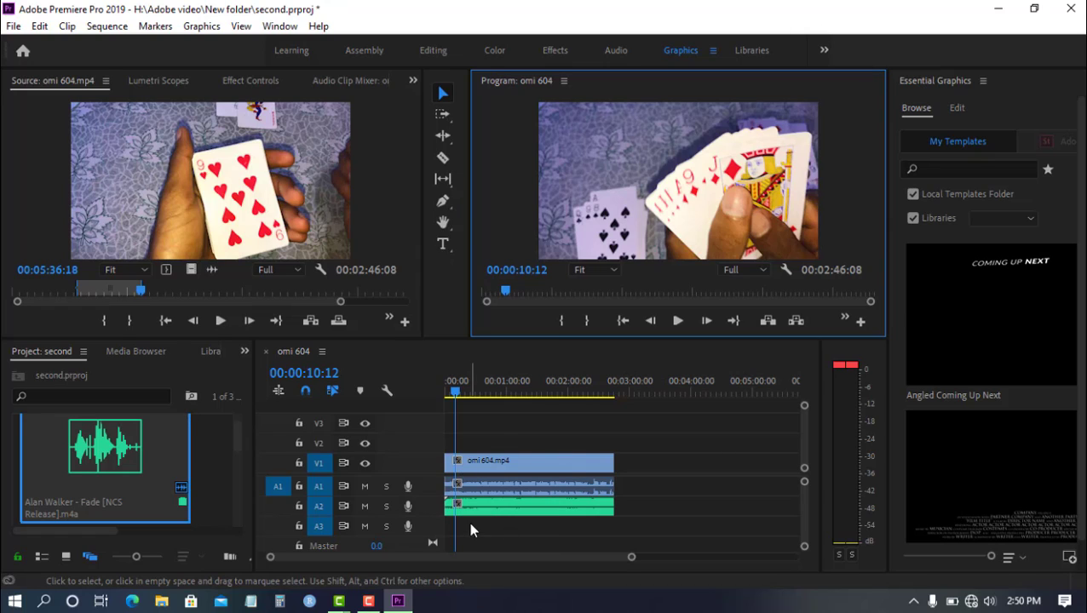
Open the media export settings for the sequence and choose HEVC (H.265) as the format.
click(13, 27)
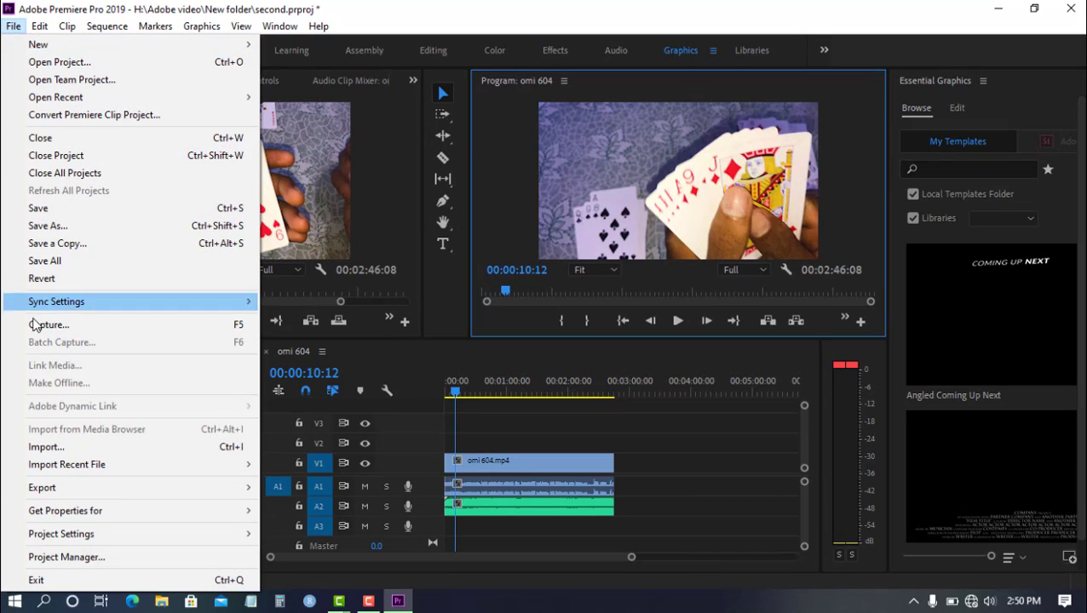
mouse_move(72, 494)
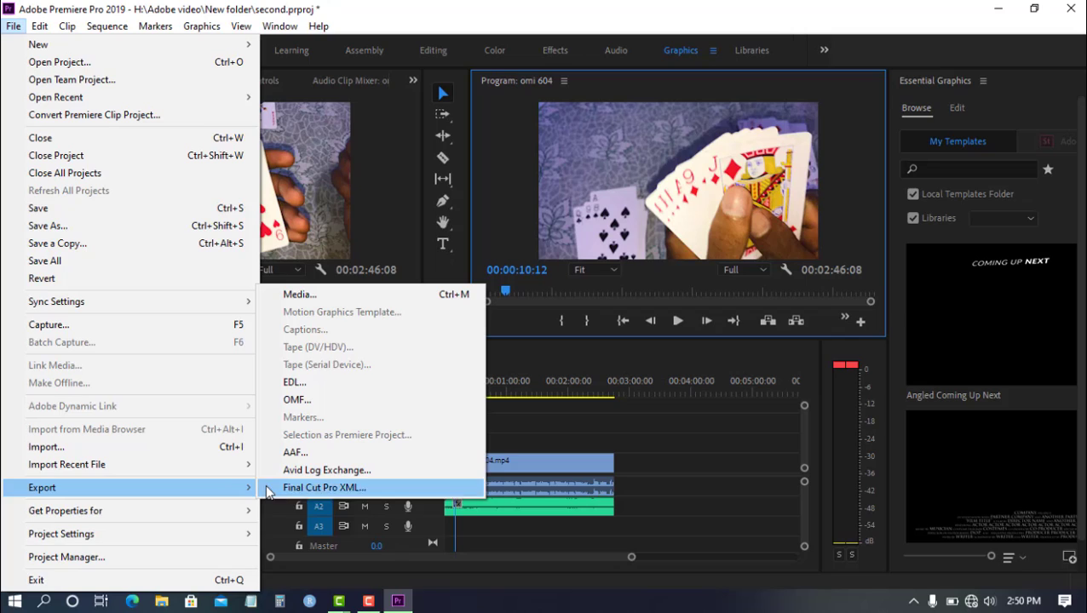
click(354, 291)
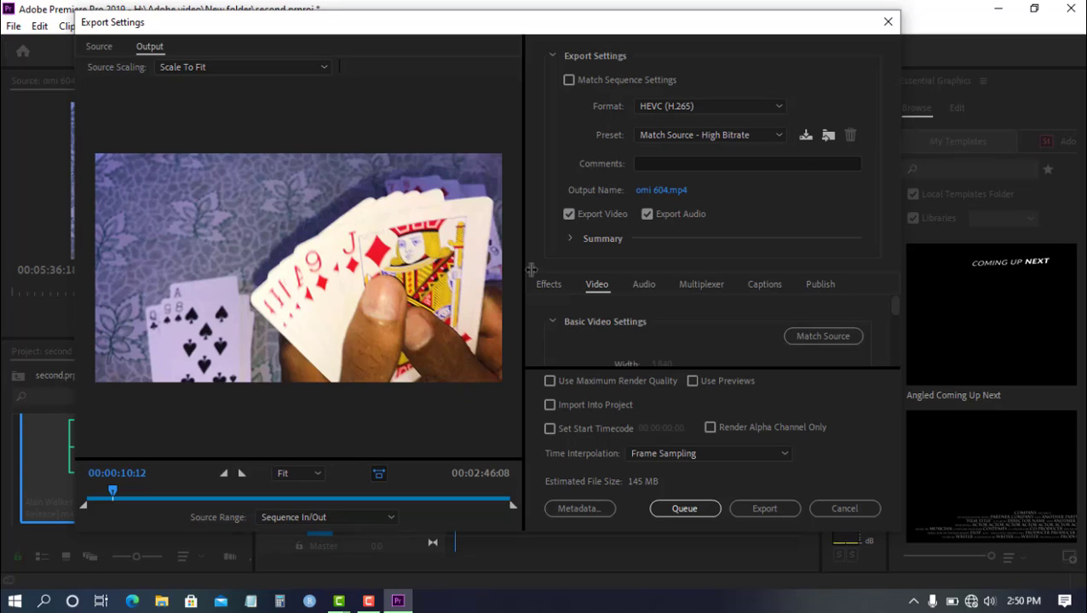
click(777, 111)
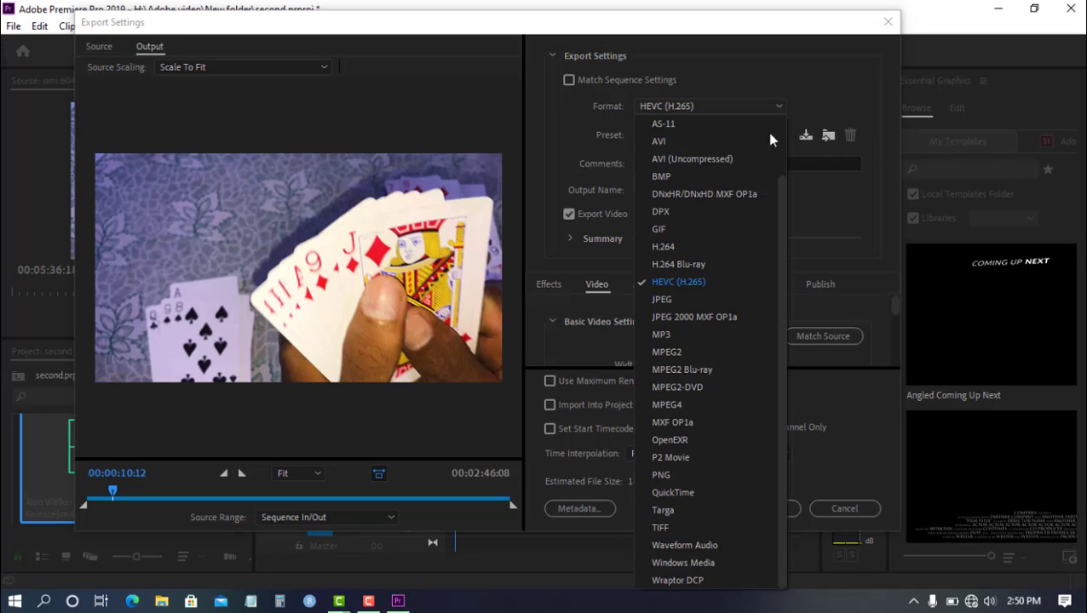
click(707, 284)
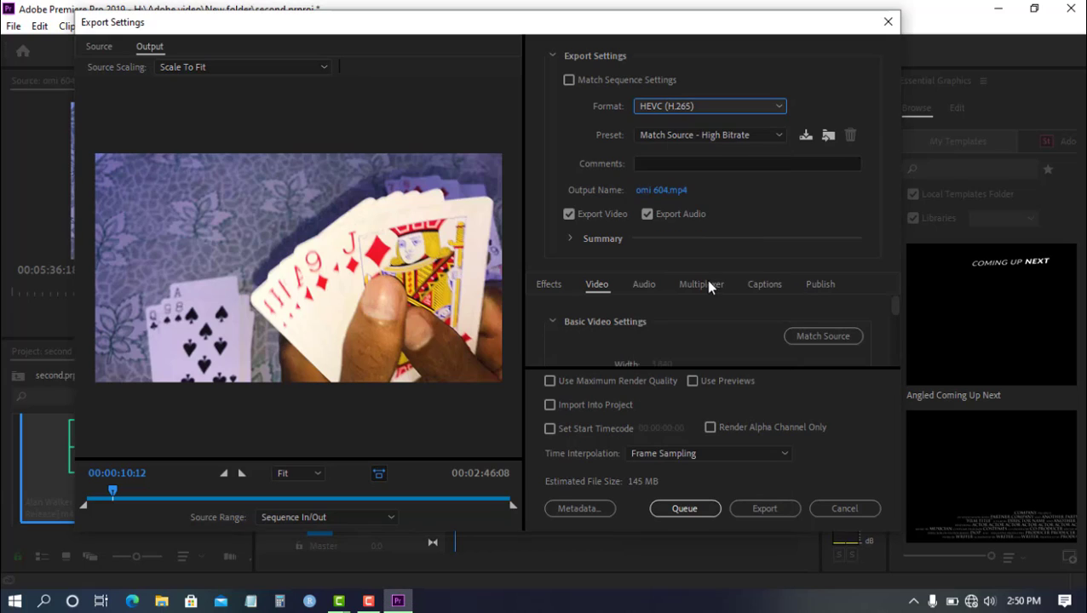
Change the export format to H.264 and choose the YouTube 720p HD preset.
click(776, 141)
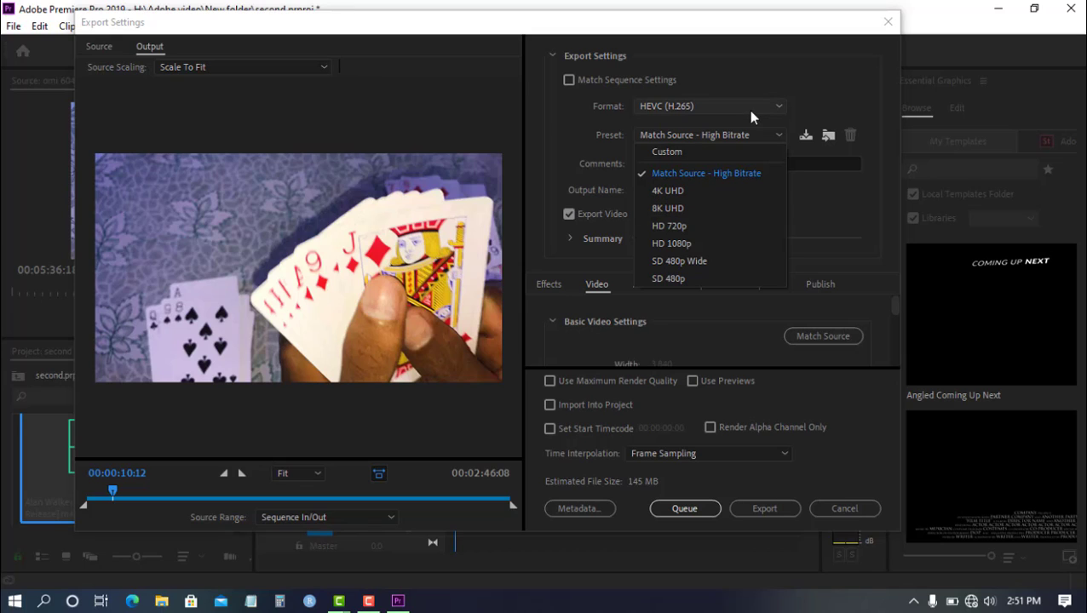
click(775, 109)
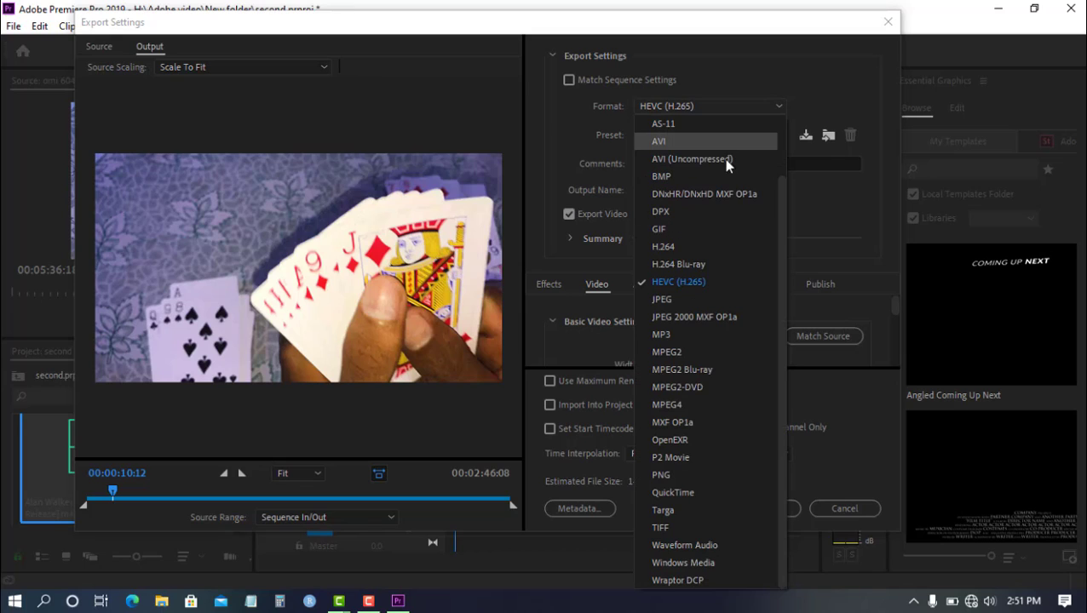
click(718, 247)
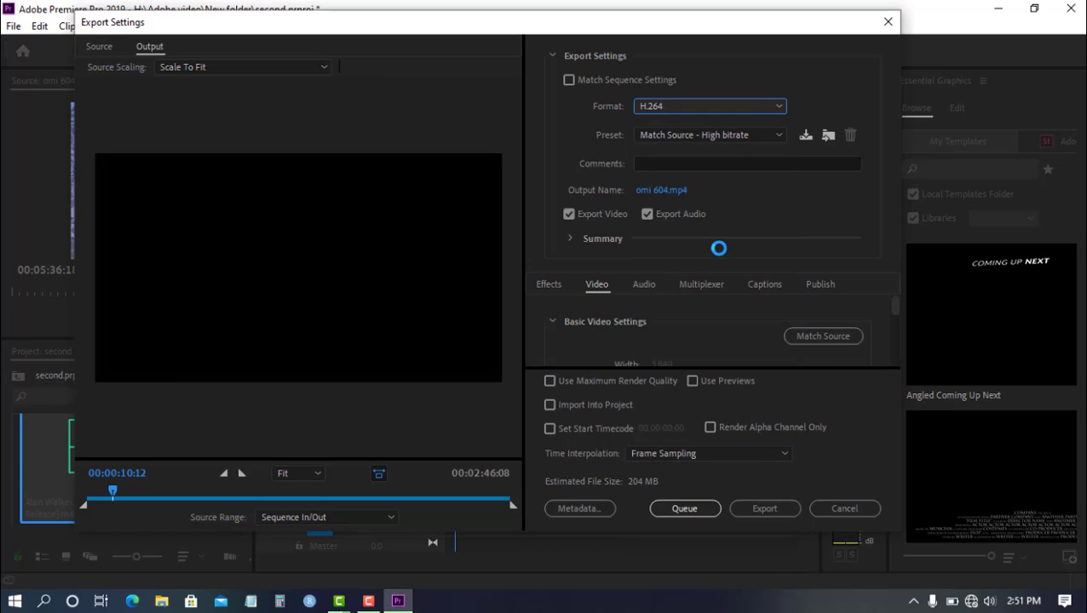
click(777, 136)
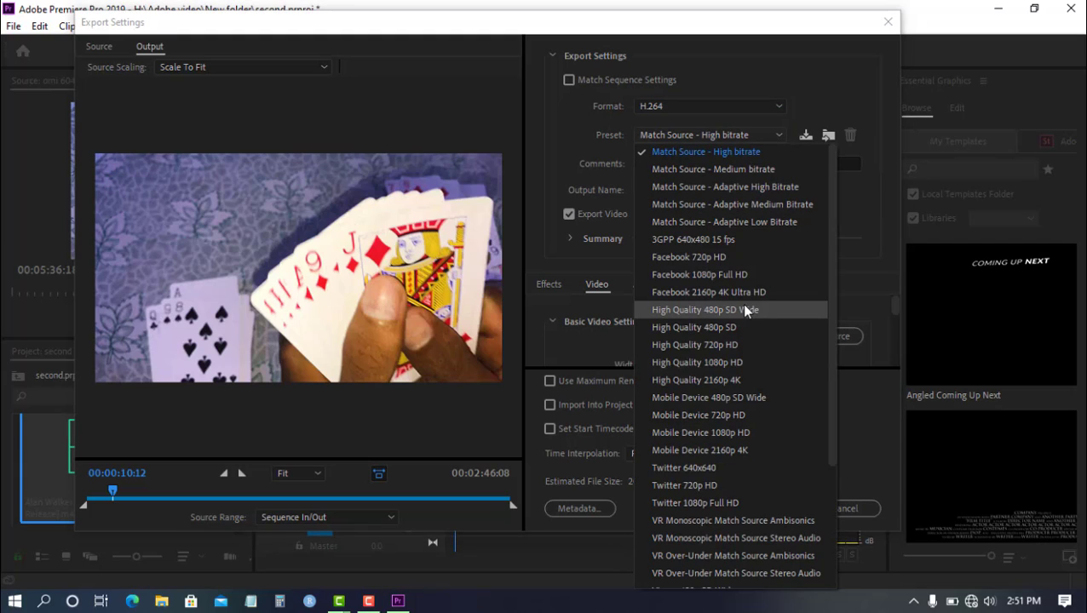
scroll(740, 345, down, 3)
scroll(737, 352, down, 1)
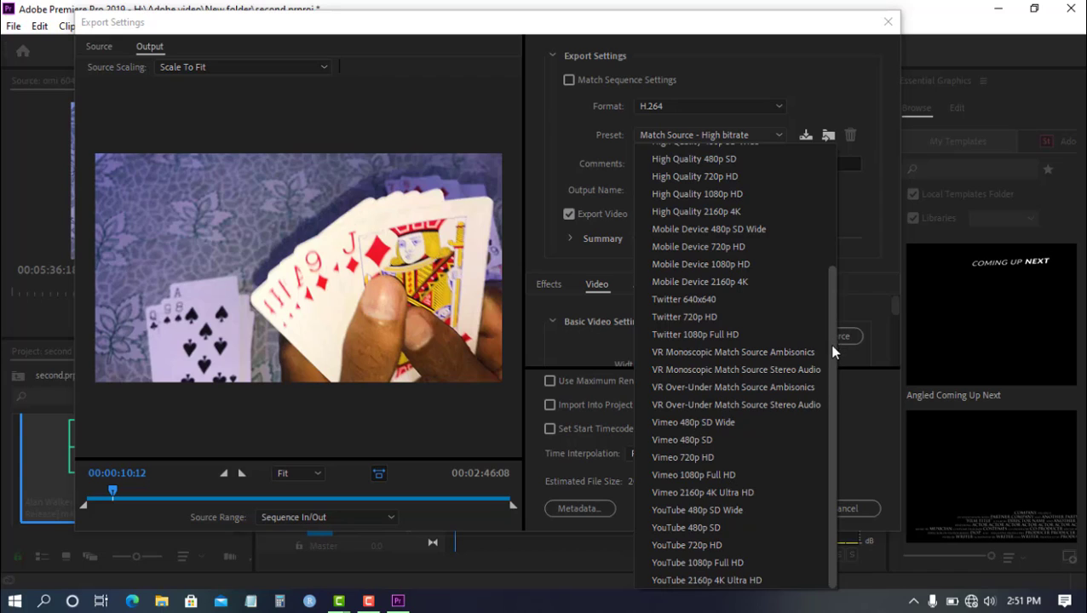
click(704, 545)
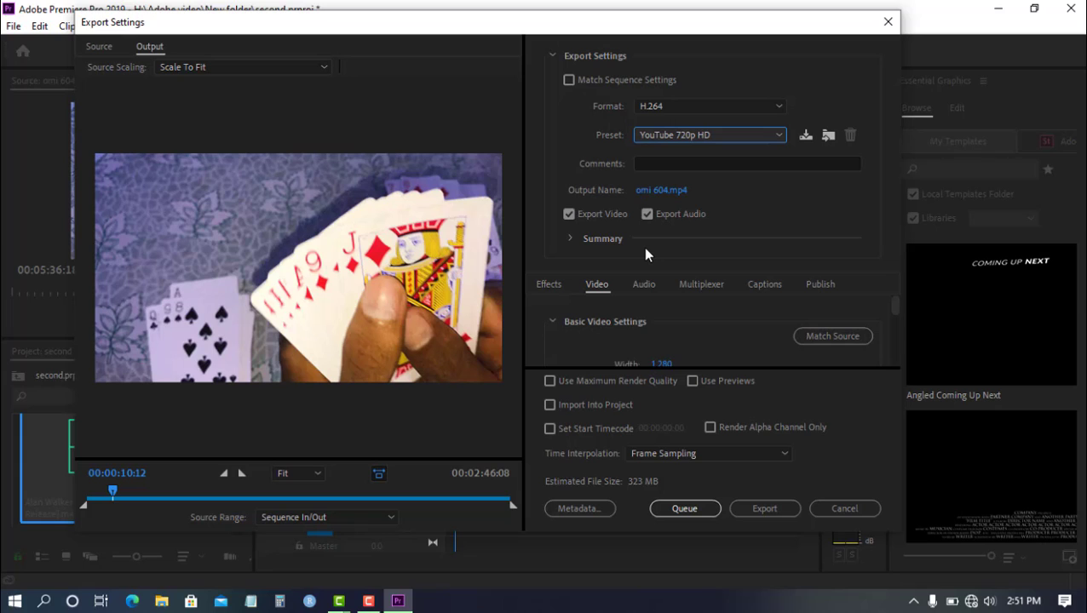
Name the output file Second in the "you" folder on the Desktop and export the sequence.
click(655, 190)
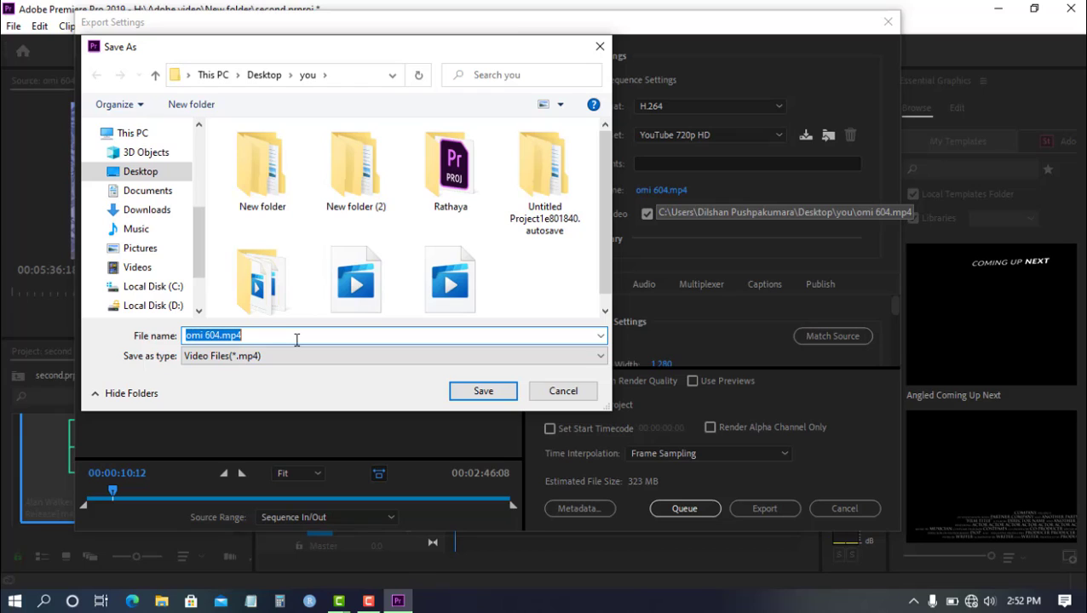
text(Se)
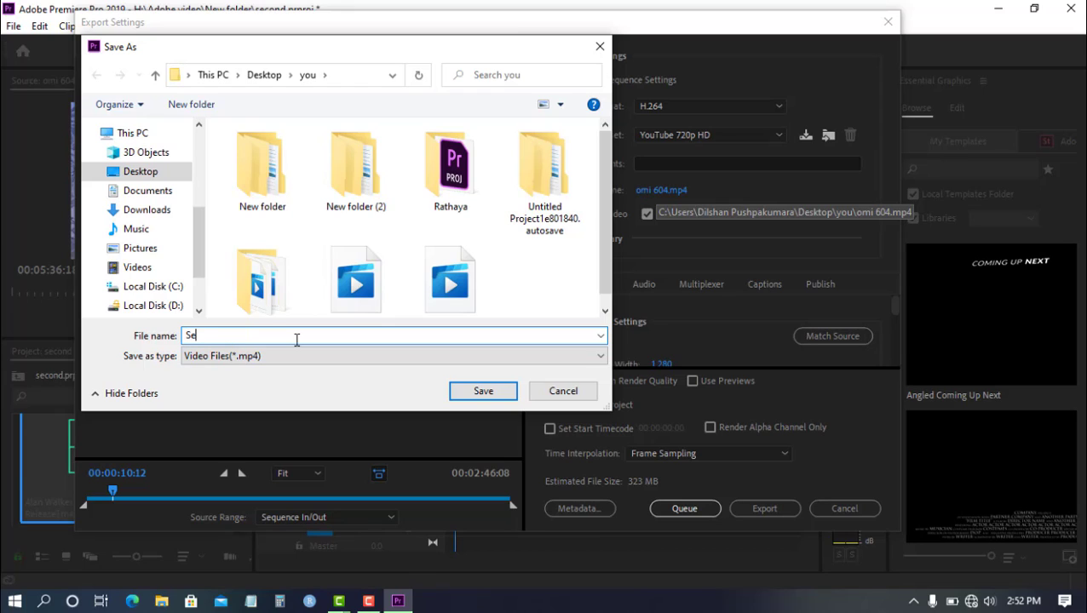
text(cond)
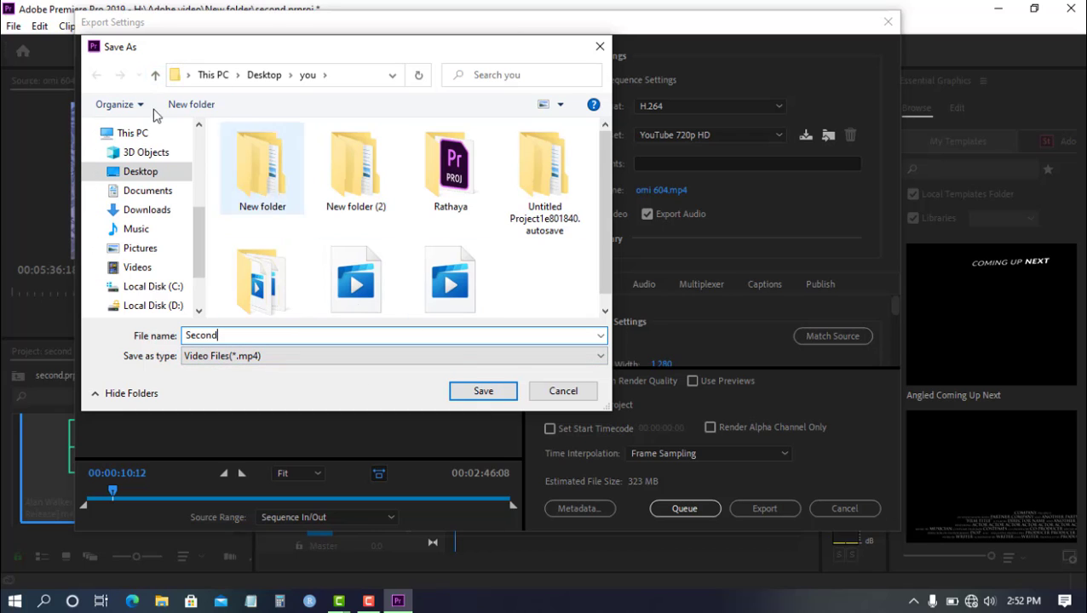
click(155, 75)
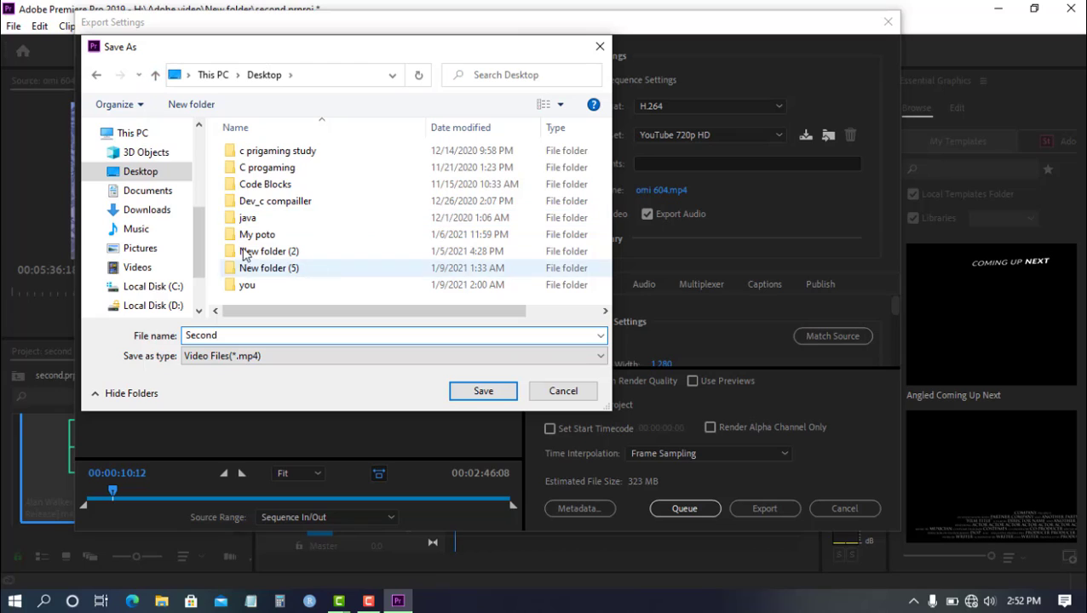
click(287, 290)
double_click(287, 290)
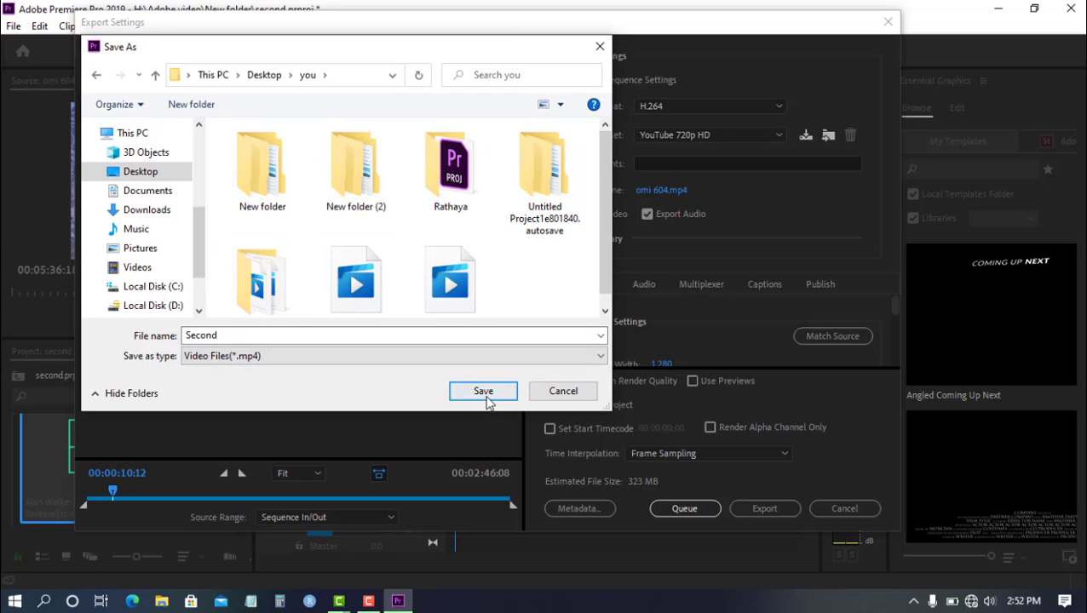
click(484, 391)
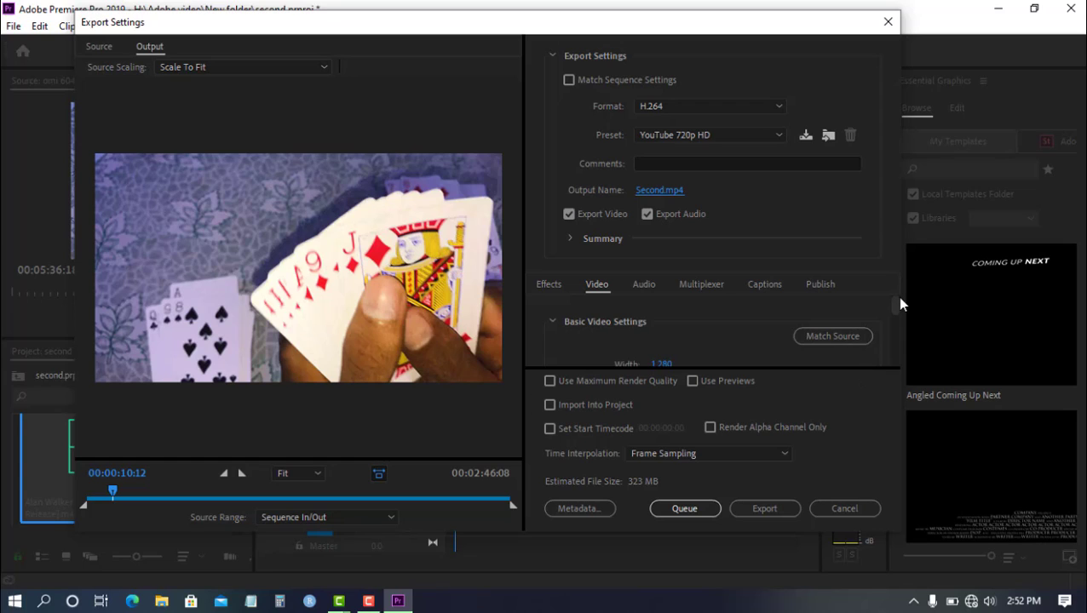
drag(895, 299, 889, 358)
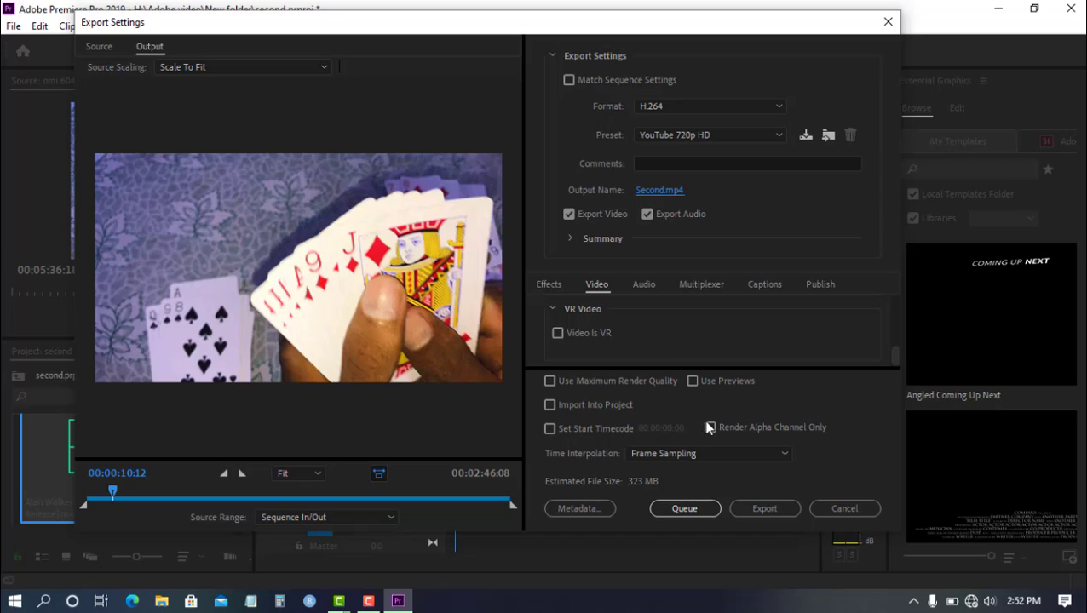
click(763, 508)
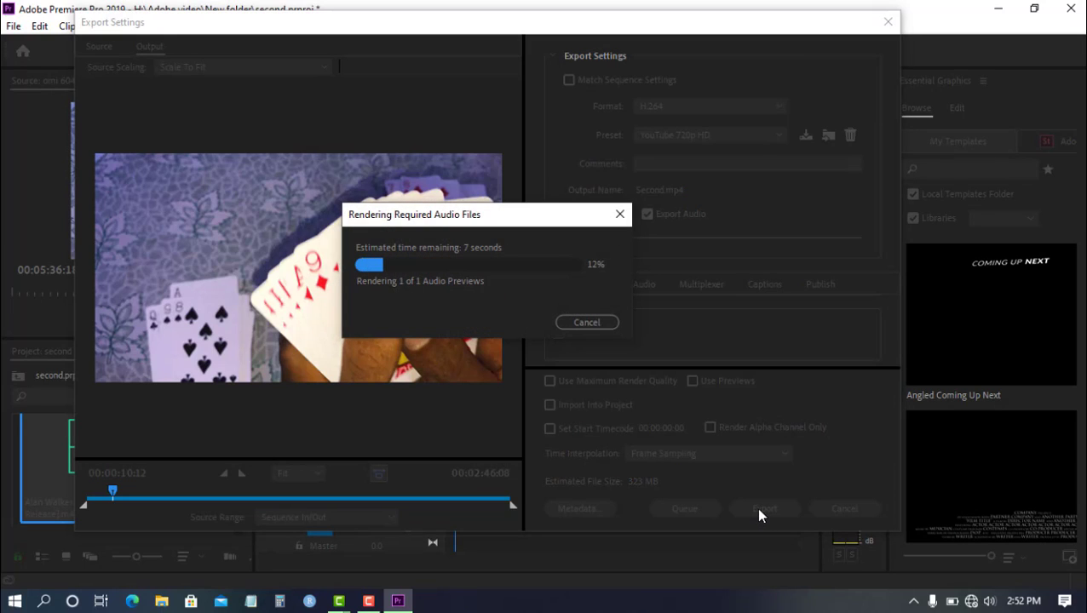